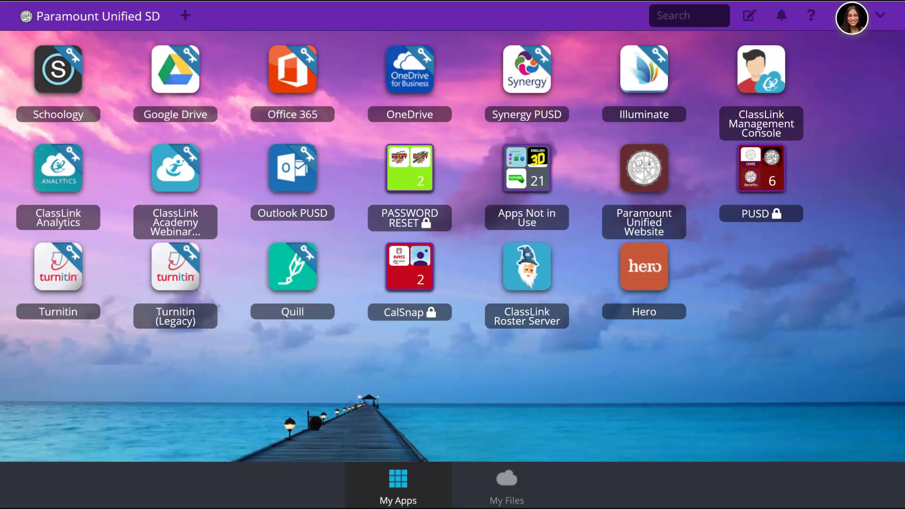
Open Google Drive from the ClassLink app collection and switch from it to Google Meet.
click(193, 88)
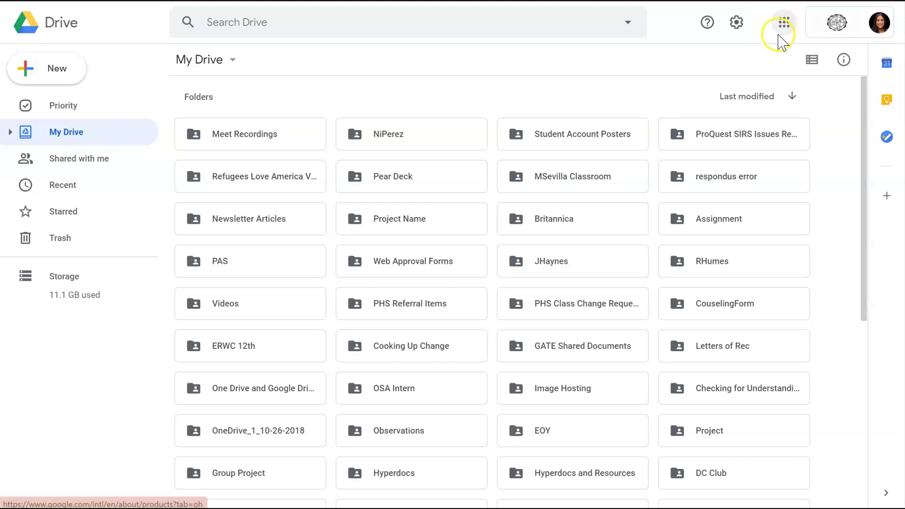
click(785, 31)
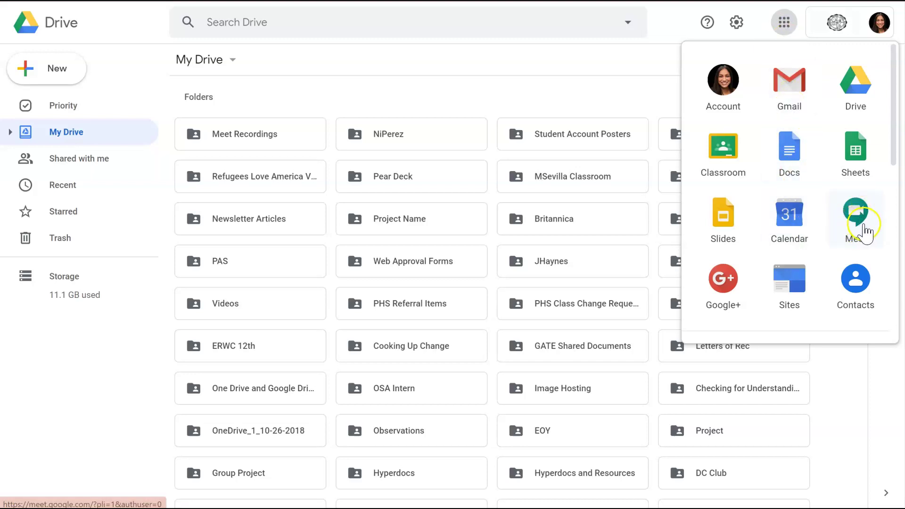
click(860, 219)
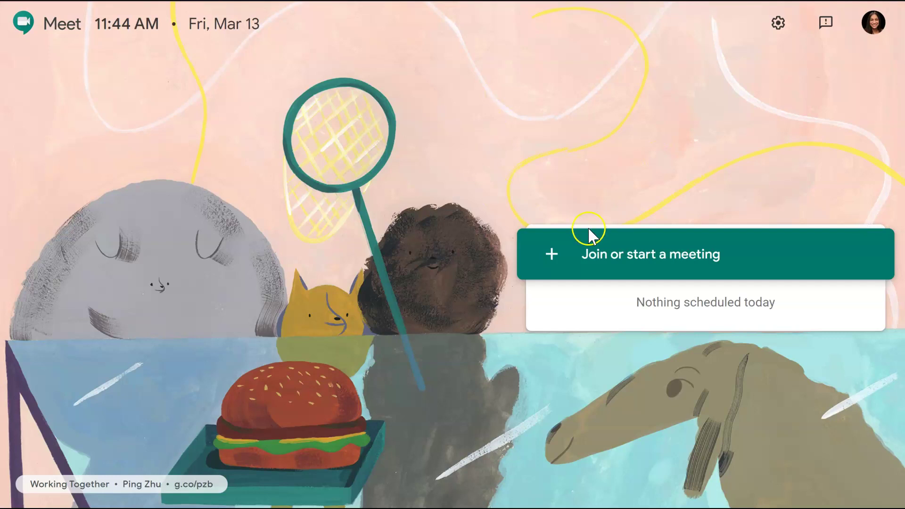
Start a new meeting with the nickname session3-13-20 and continue to its pre-join screen.
click(555, 258)
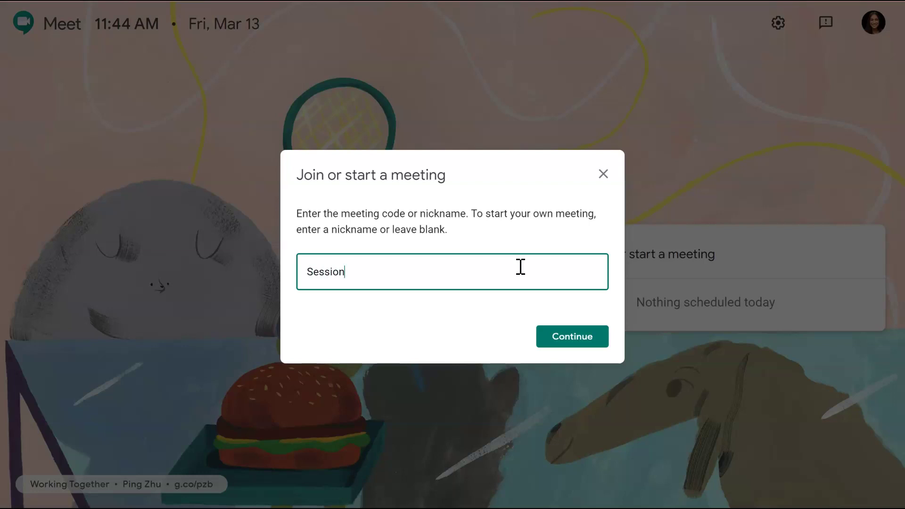
text(20)
click(561, 335)
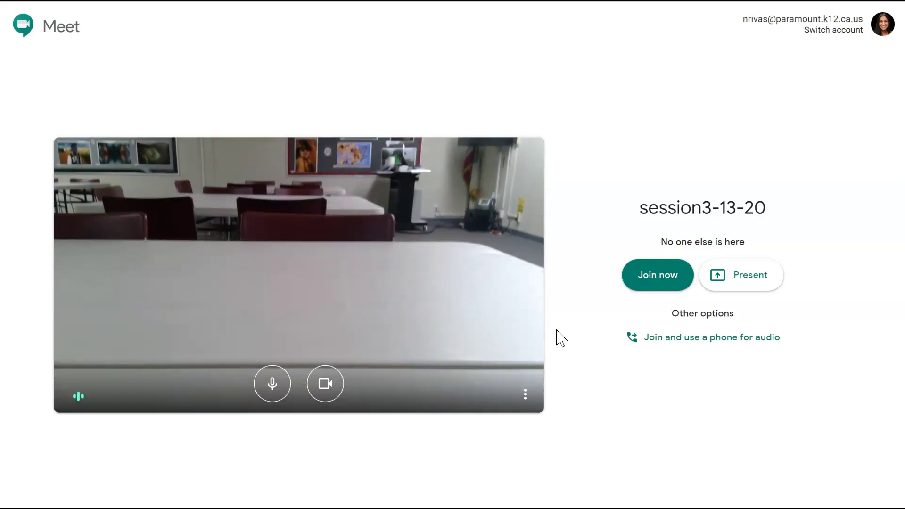
Set the meeting's camera to Microsoft Camera Front before joining, and check the microphone and speaker settings.
click(526, 397)
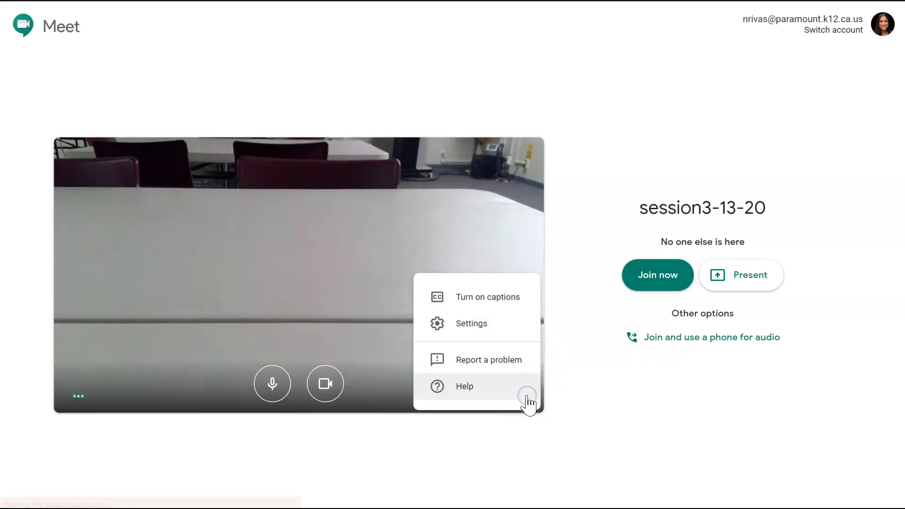
click(494, 334)
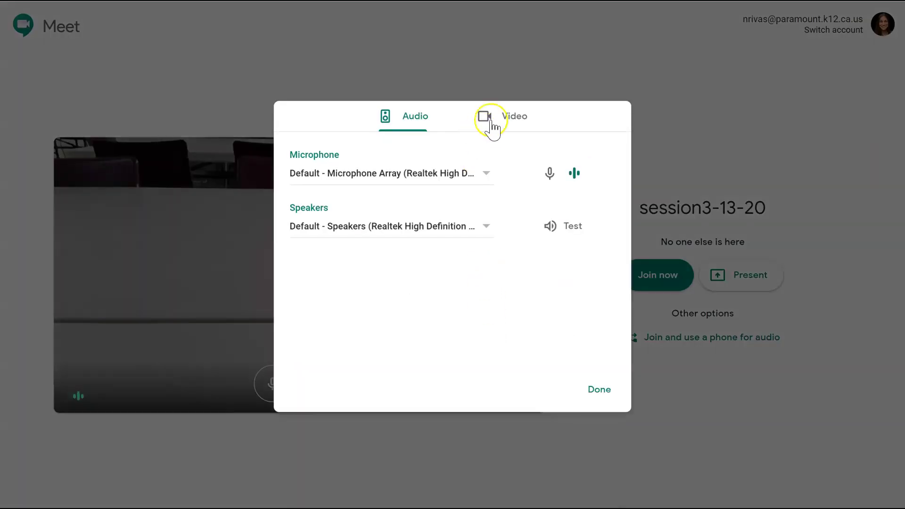
click(491, 126)
click(483, 184)
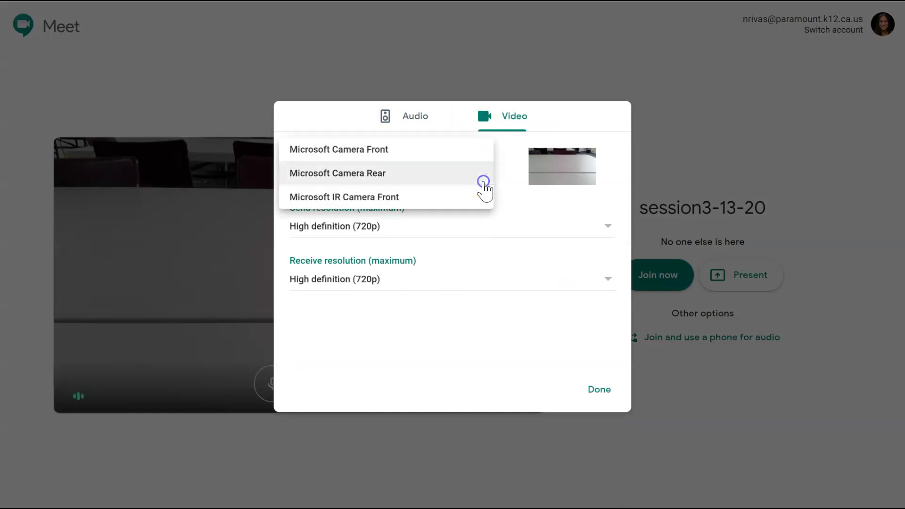
click(450, 152)
click(467, 175)
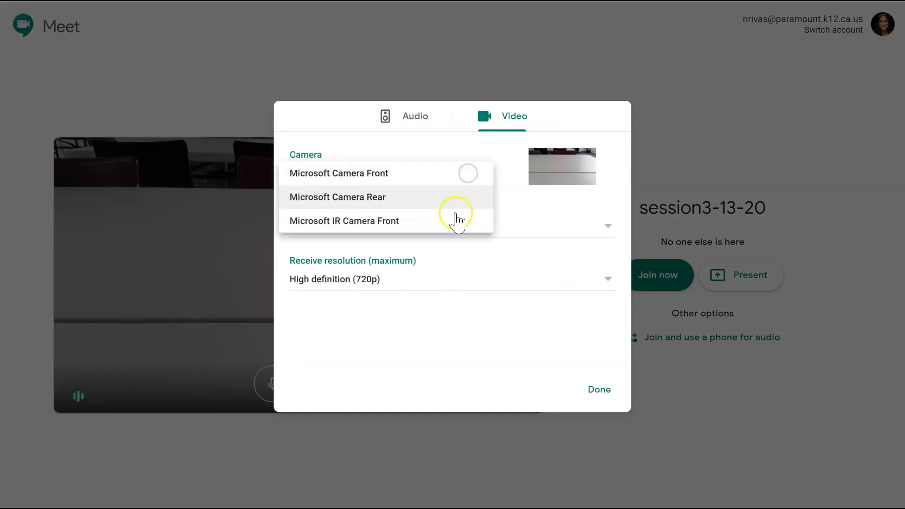
click(453, 179)
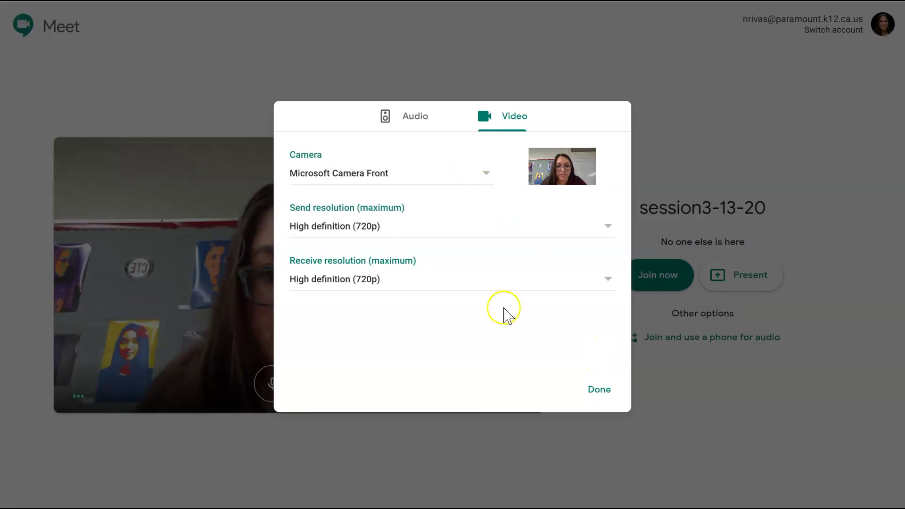
click(408, 114)
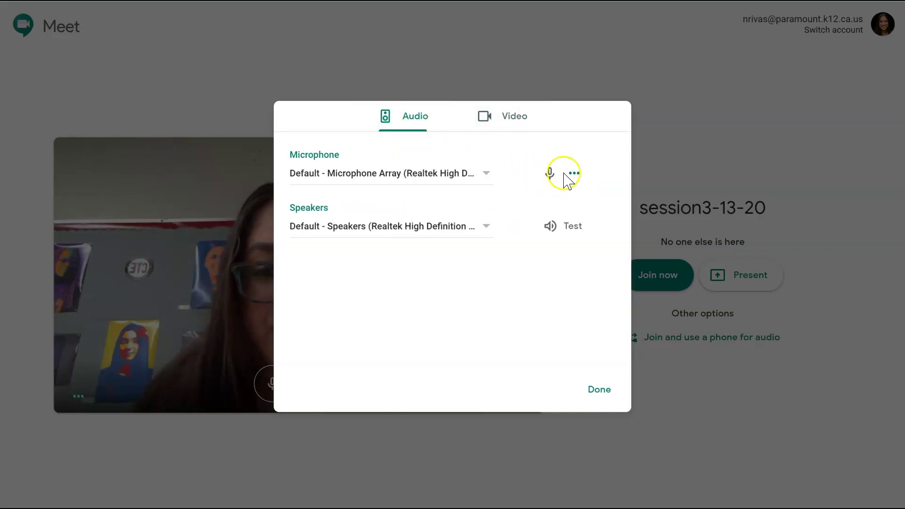
click(599, 391)
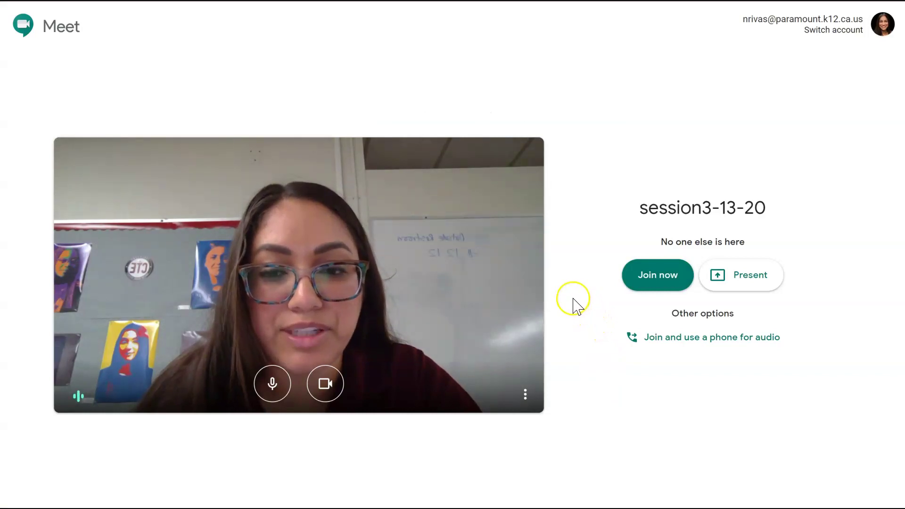
Join the meeting and copy its joining info for sharing, then close the invitation details.
click(659, 277)
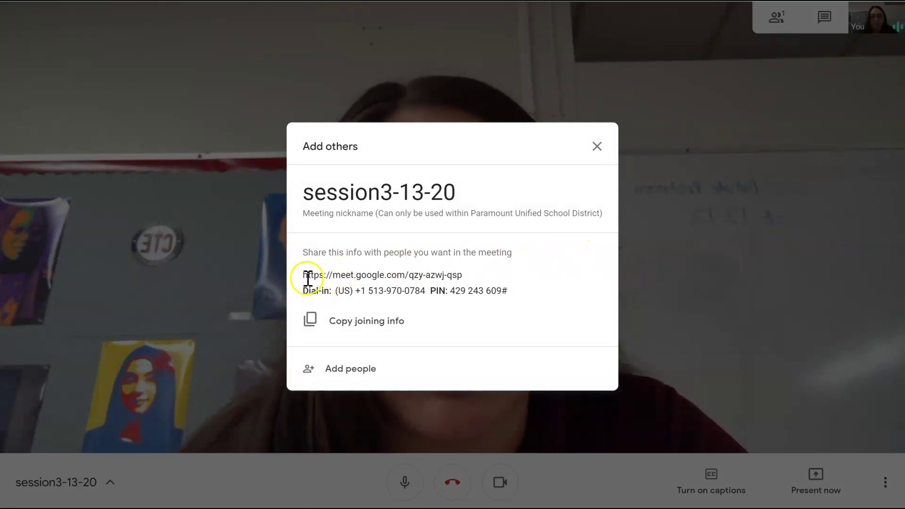
drag(302, 274, 478, 278)
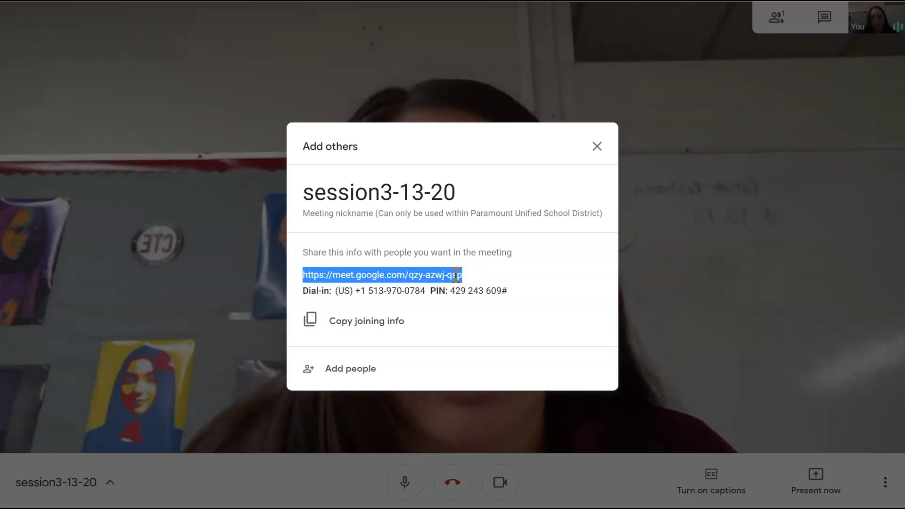
click(345, 326)
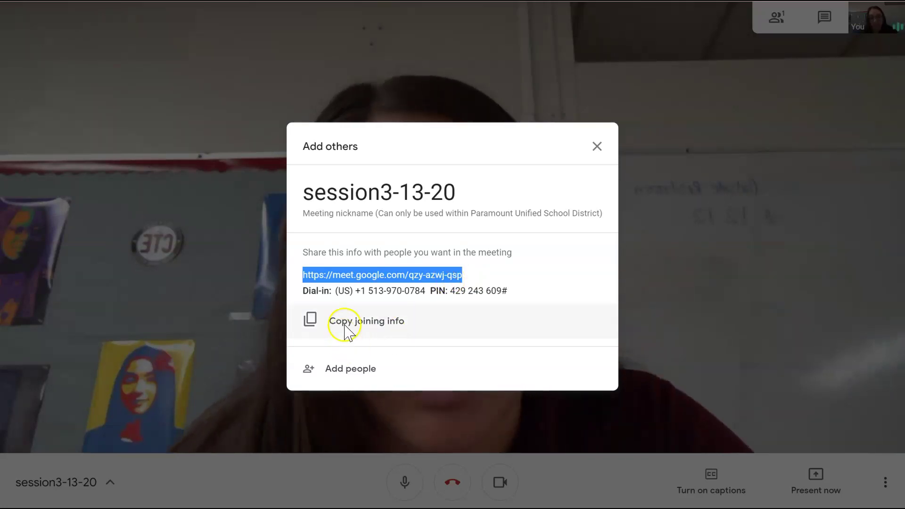
click(377, 330)
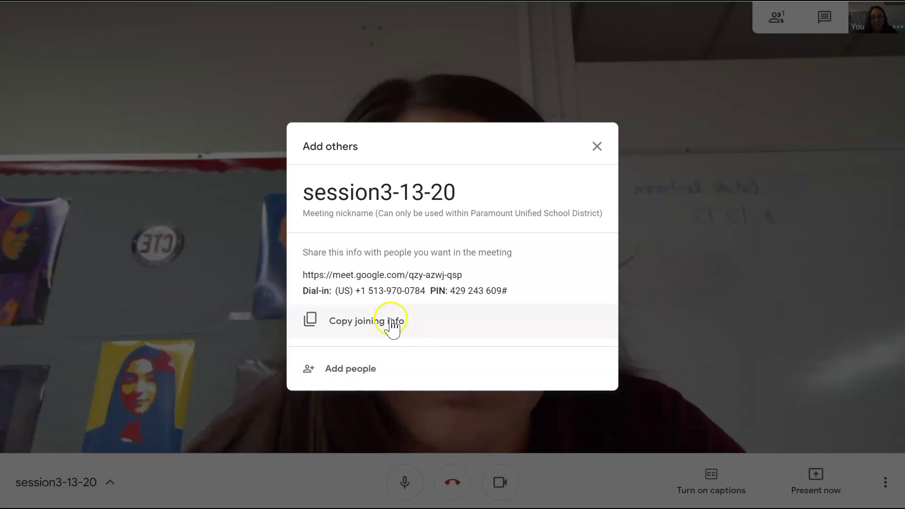
drag(304, 291, 528, 290)
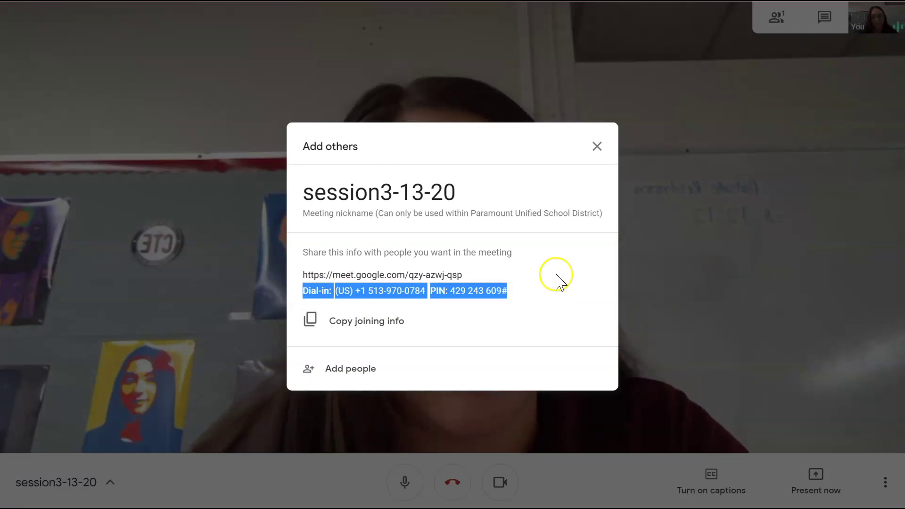
click(596, 144)
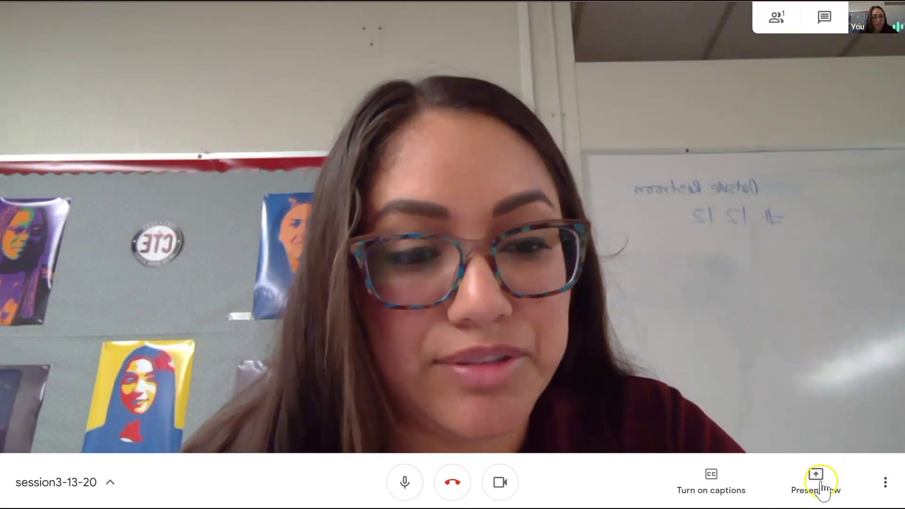
Examine the choices for presenting a single window in the meeting, then cancel without sharing.
click(825, 478)
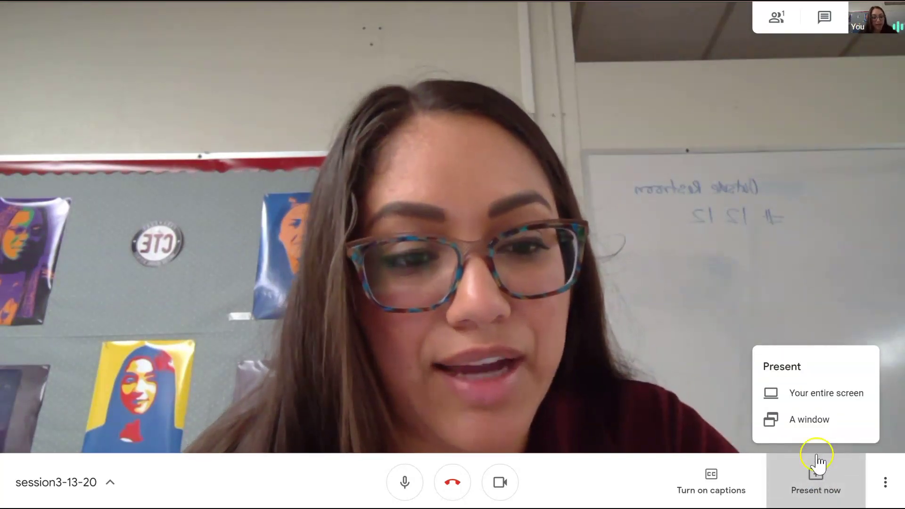
click(810, 420)
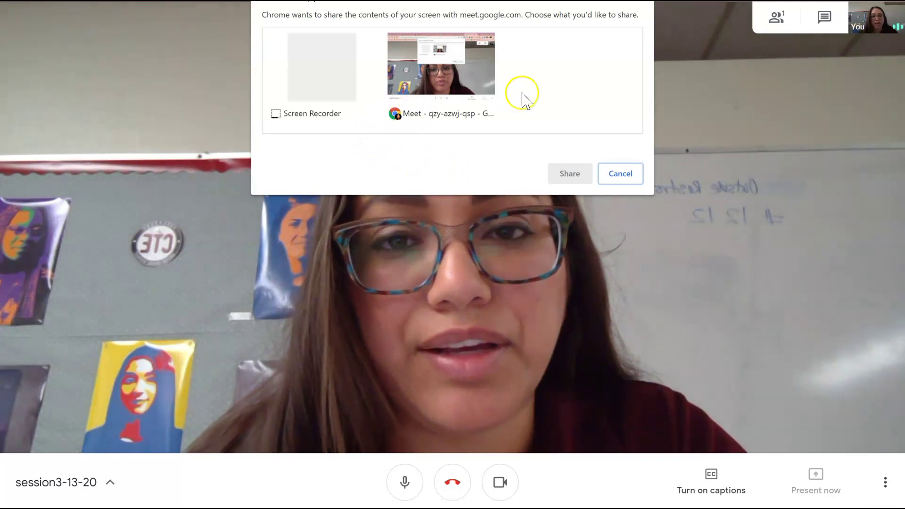
click(350, 87)
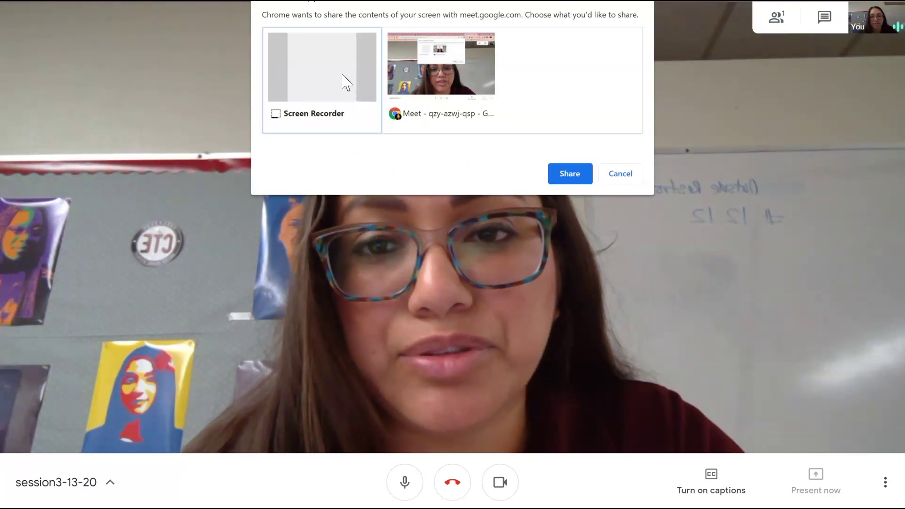
click(619, 175)
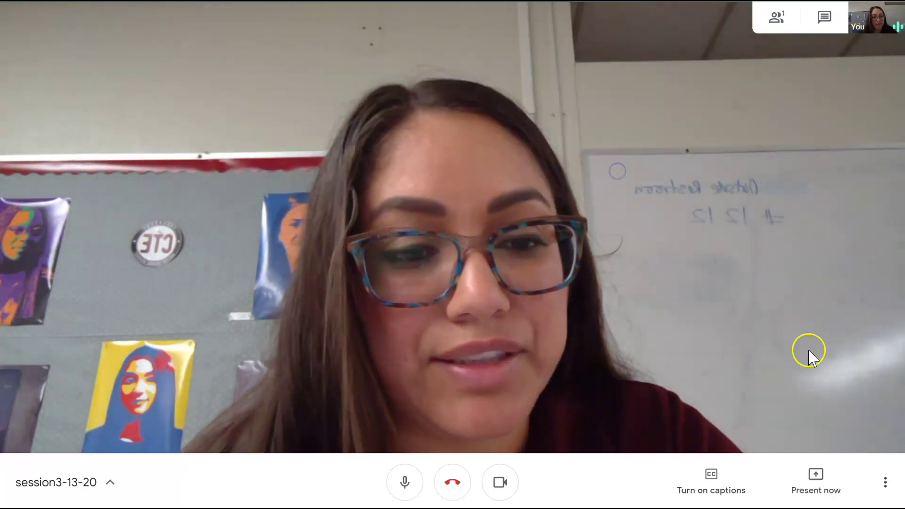
Examine the option for presenting the entire screen, then cancel without sharing.
click(814, 476)
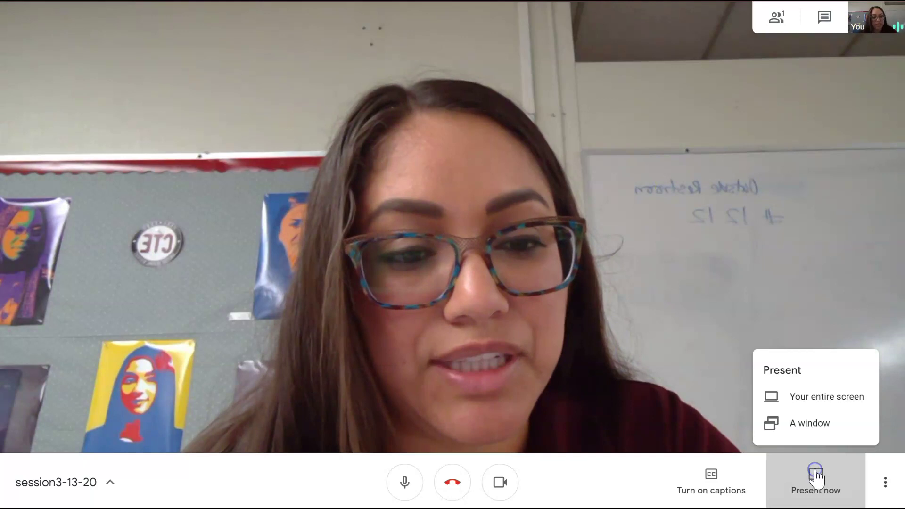
click(818, 395)
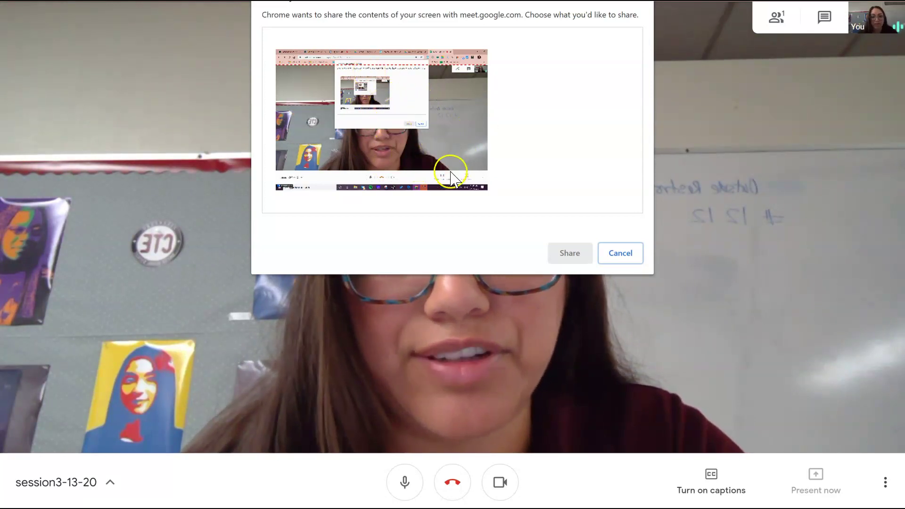
click(623, 253)
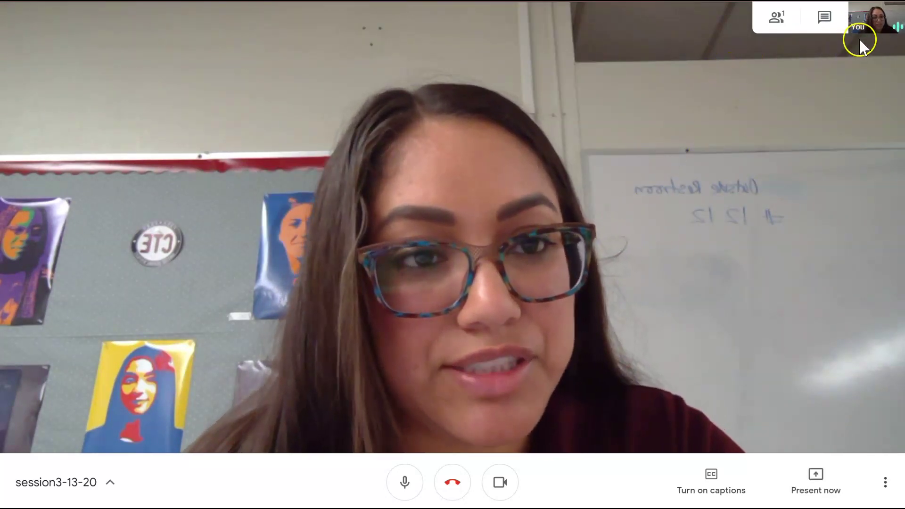
Switch the camera to Microsoft Camera Rear in the ongoing meeting's video settings.
click(886, 486)
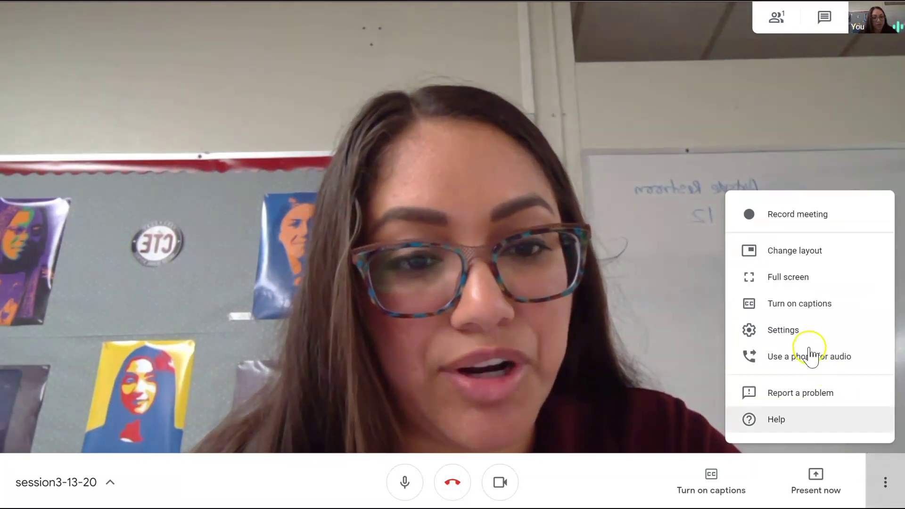
click(802, 330)
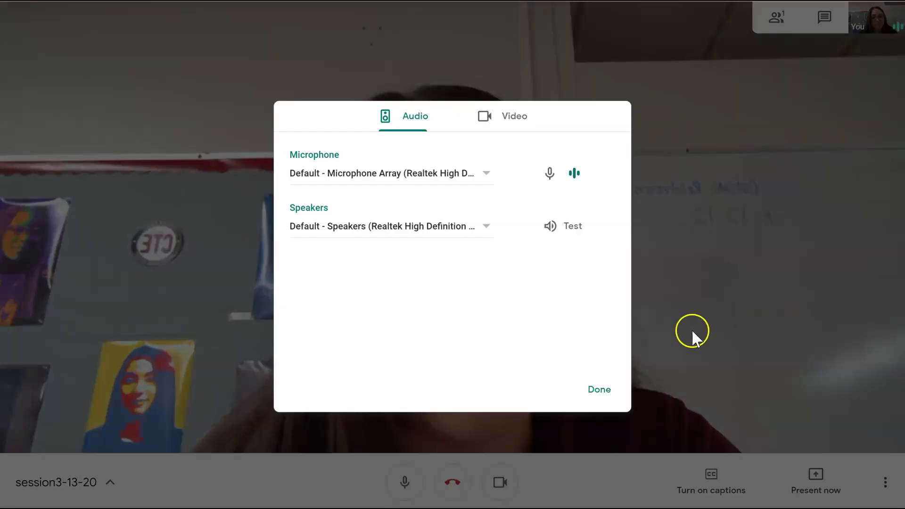
click(511, 131)
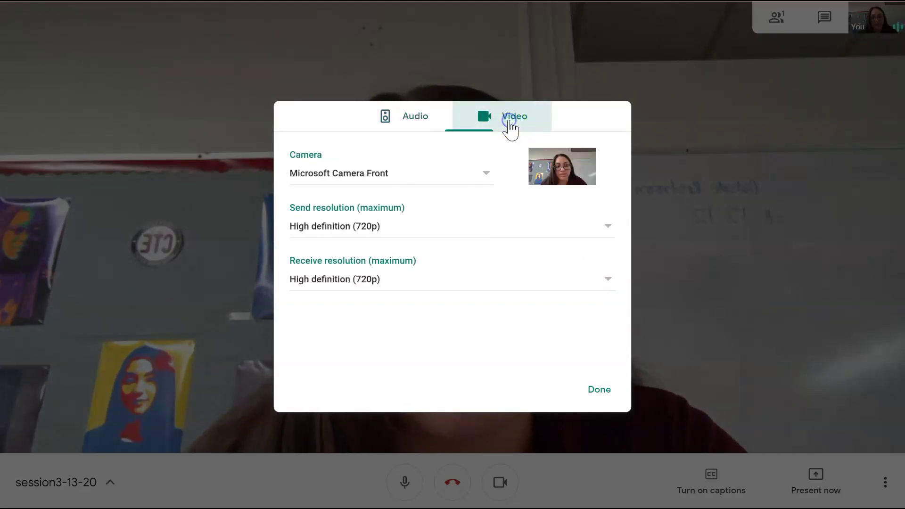
click(463, 179)
click(453, 198)
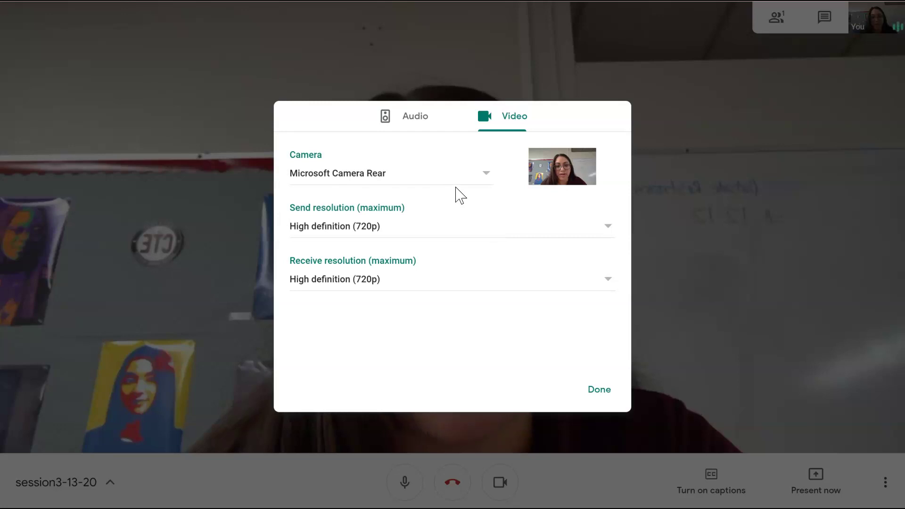
click(464, 185)
click(608, 390)
click(608, 391)
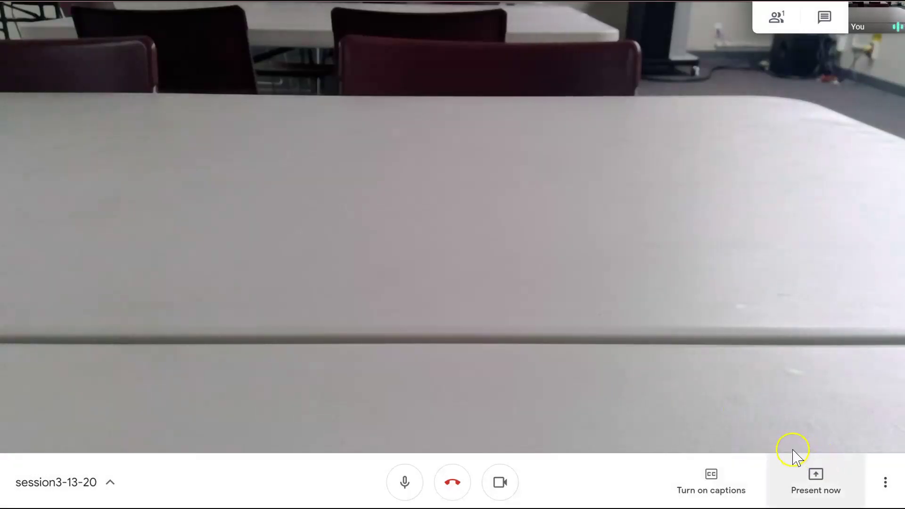
click(401, 488)
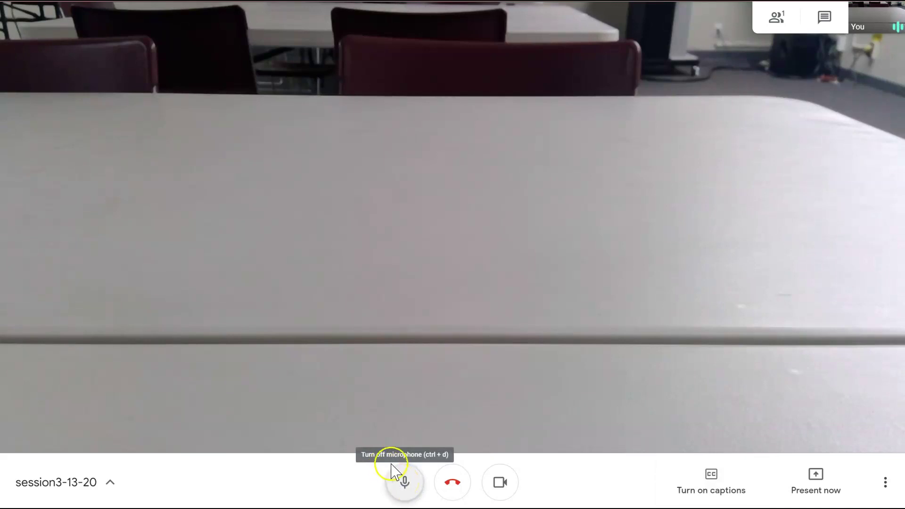